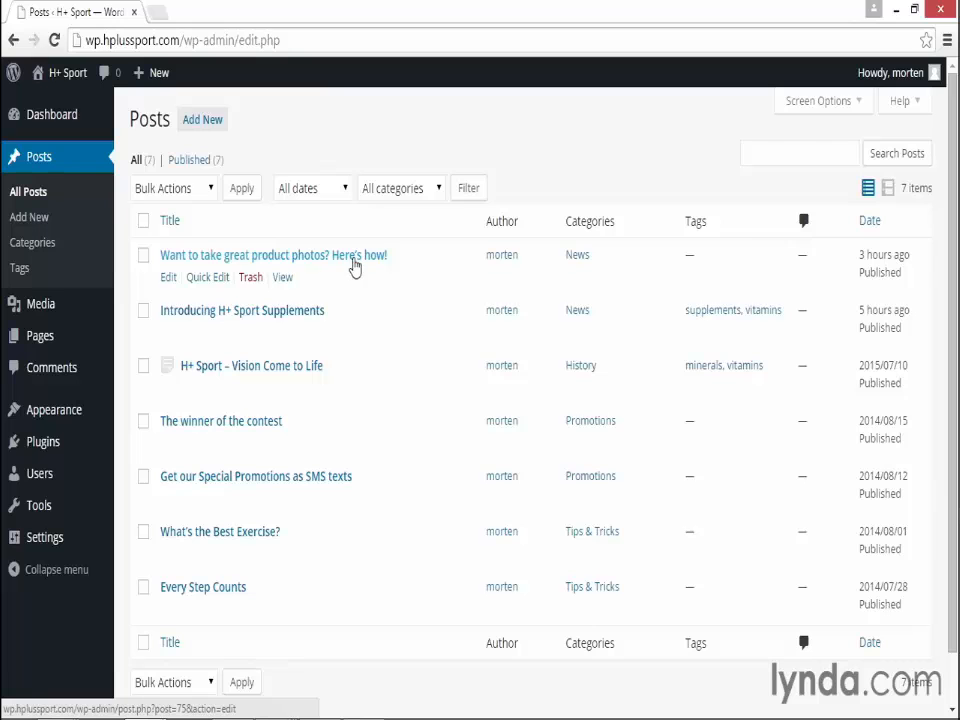
Step: Examine the Quick Edit author, password, tags and status settings of the post "Want to take great product photos? Here's how!", and cancel without saving
left_click(205, 280)
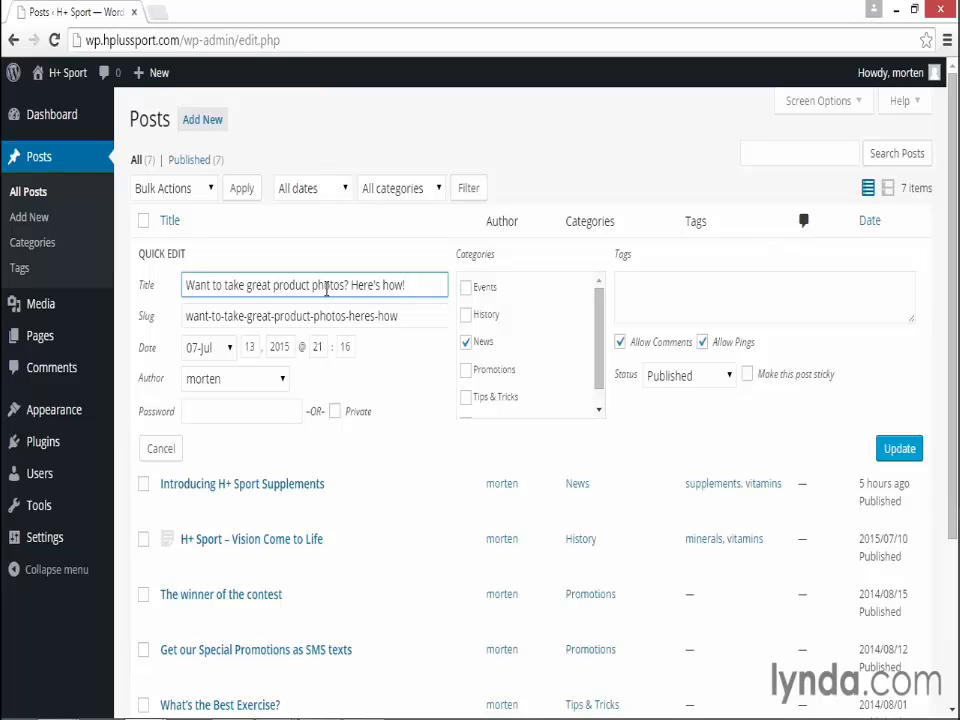
left_click(283, 380)
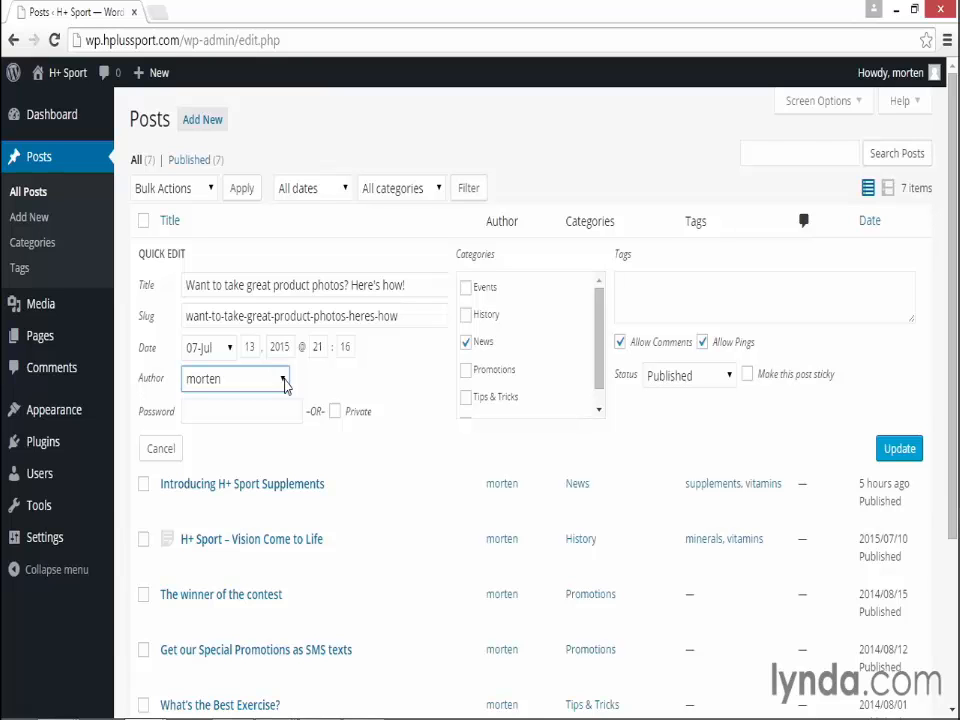
left_click(284, 382)
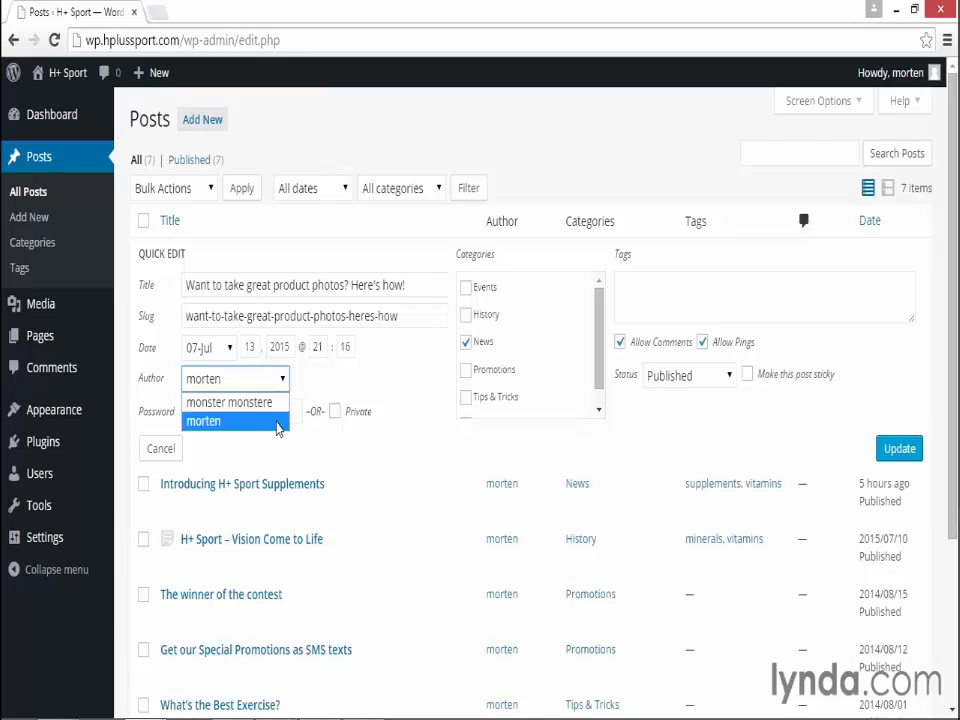
left_click(279, 421)
left_click(197, 410)
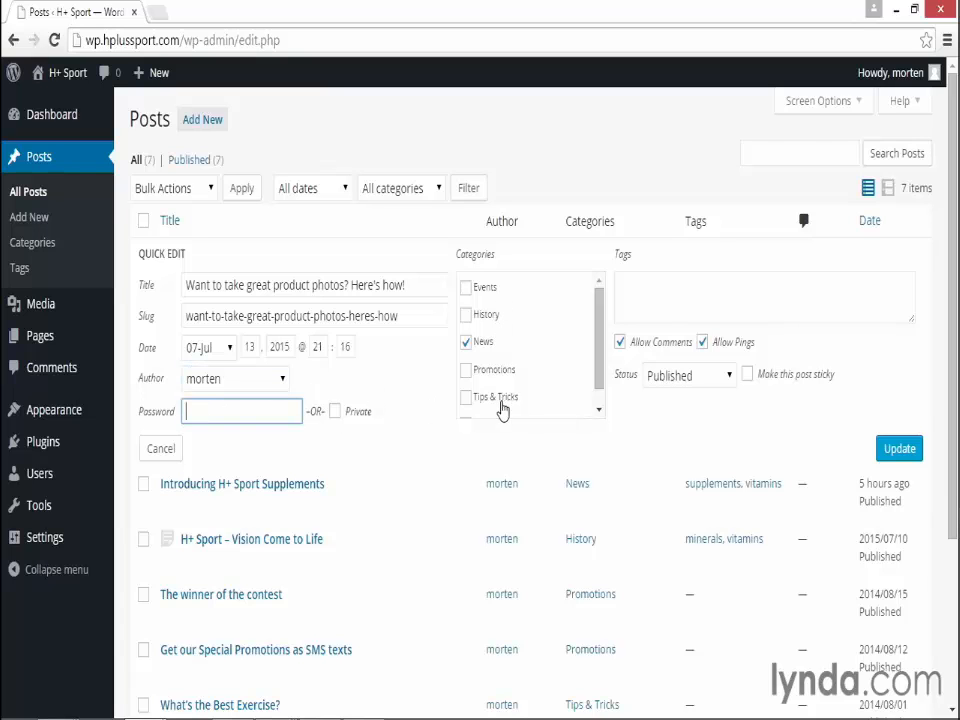
left_click(650, 285)
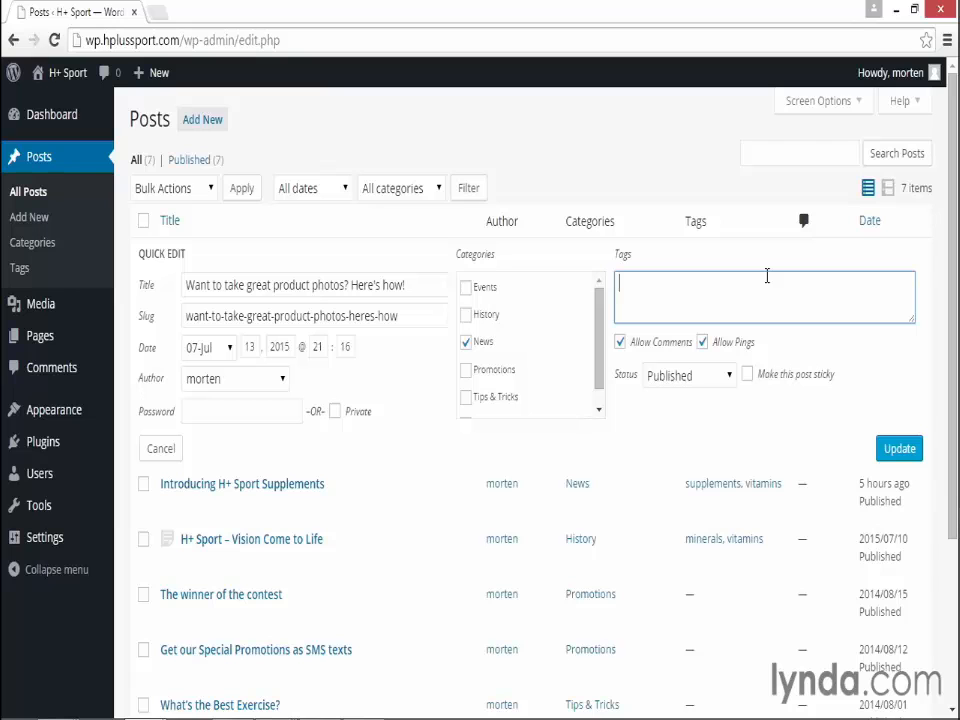
left_click(727, 378)
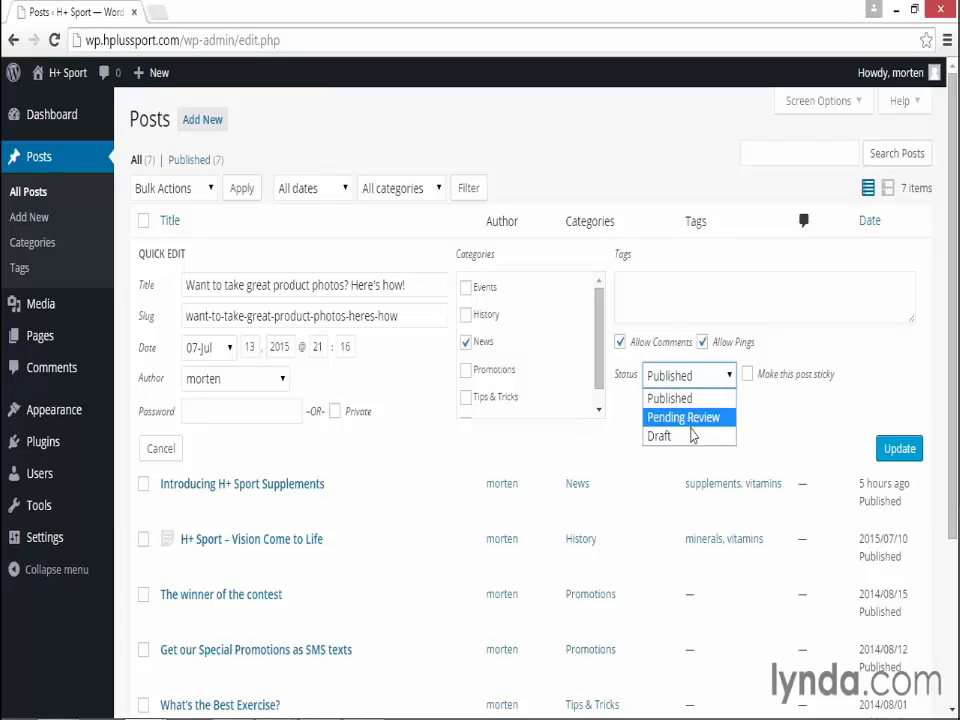
left_click(766, 406)
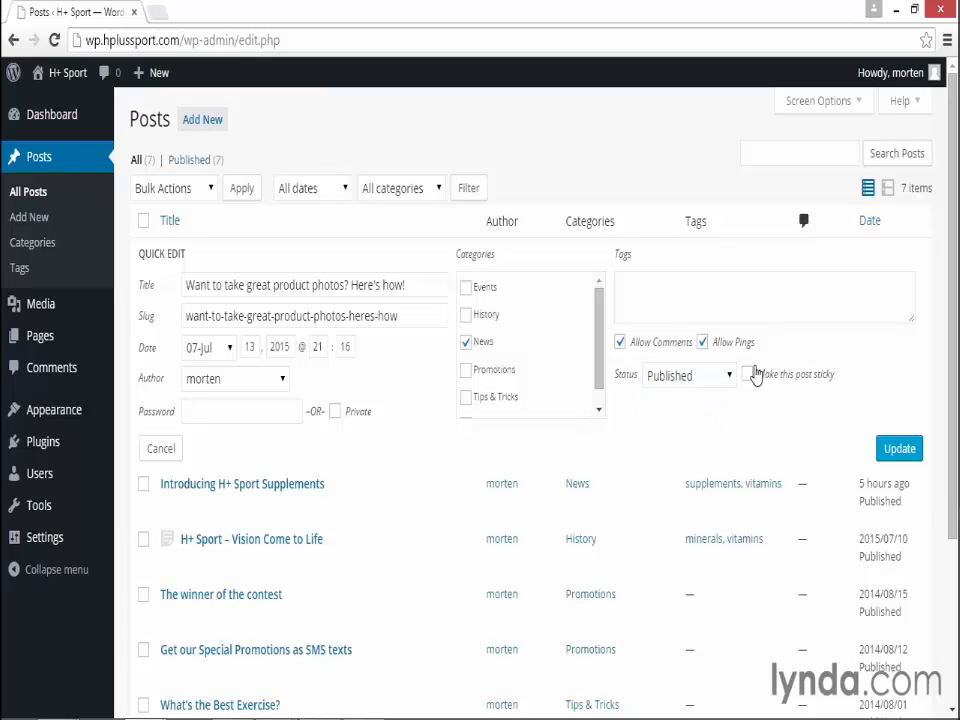
left_click(165, 448)
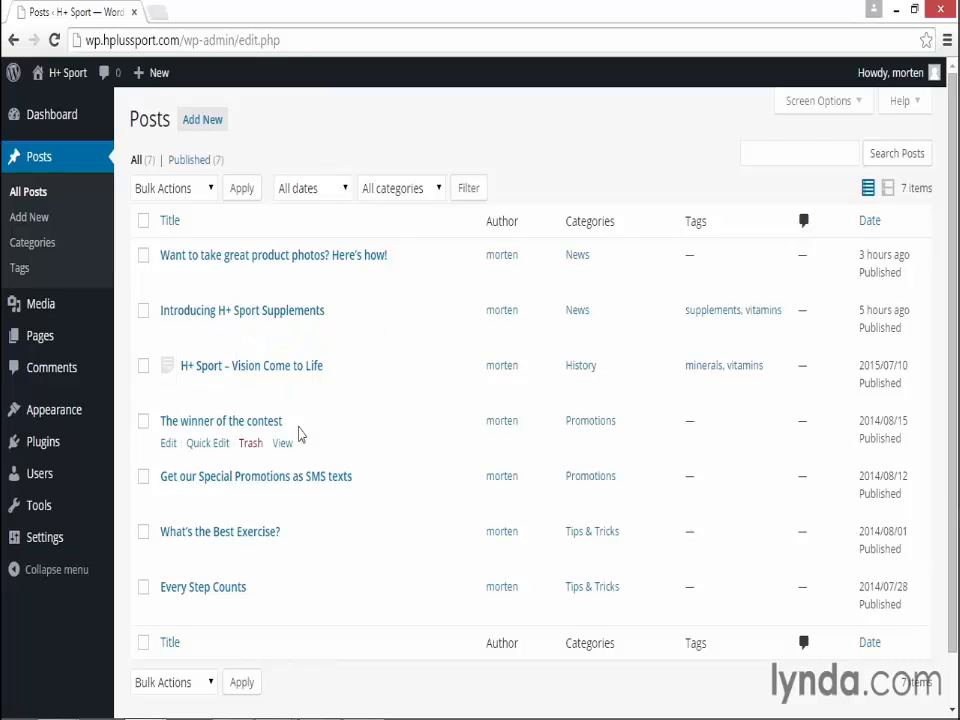
Step: Open "The winner of the contest", "Get our Special Promotions as SMS texts", "What's the Best Exercise?" and "Every Step Counts" together for bulk editing
left_click(143, 422)
left_click(143, 477)
left_click(143, 531)
left_click(143, 588)
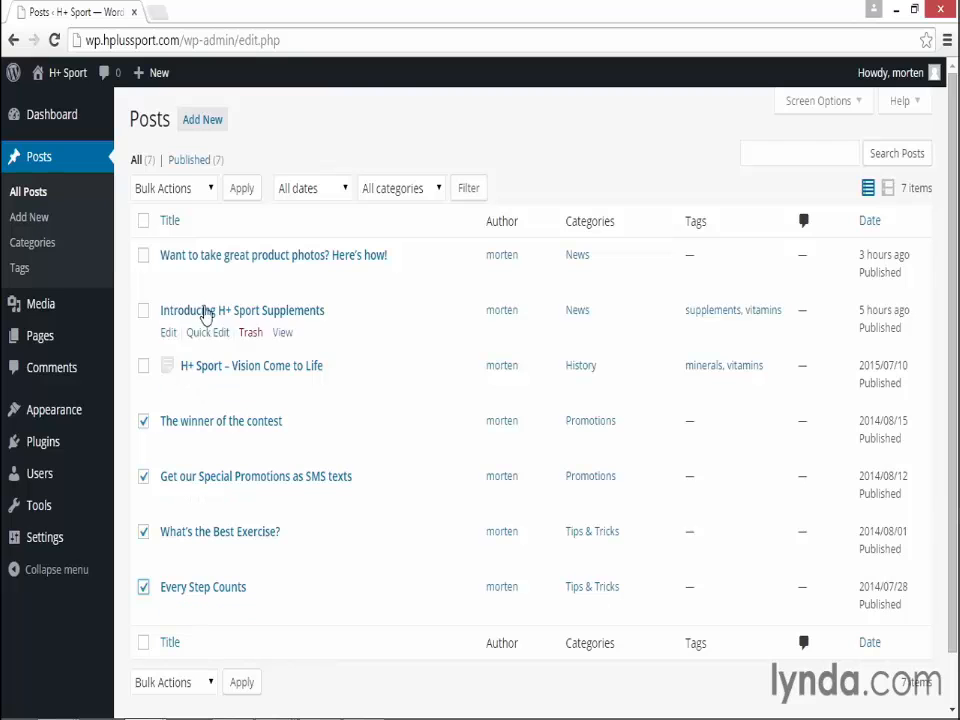
left_click(197, 192)
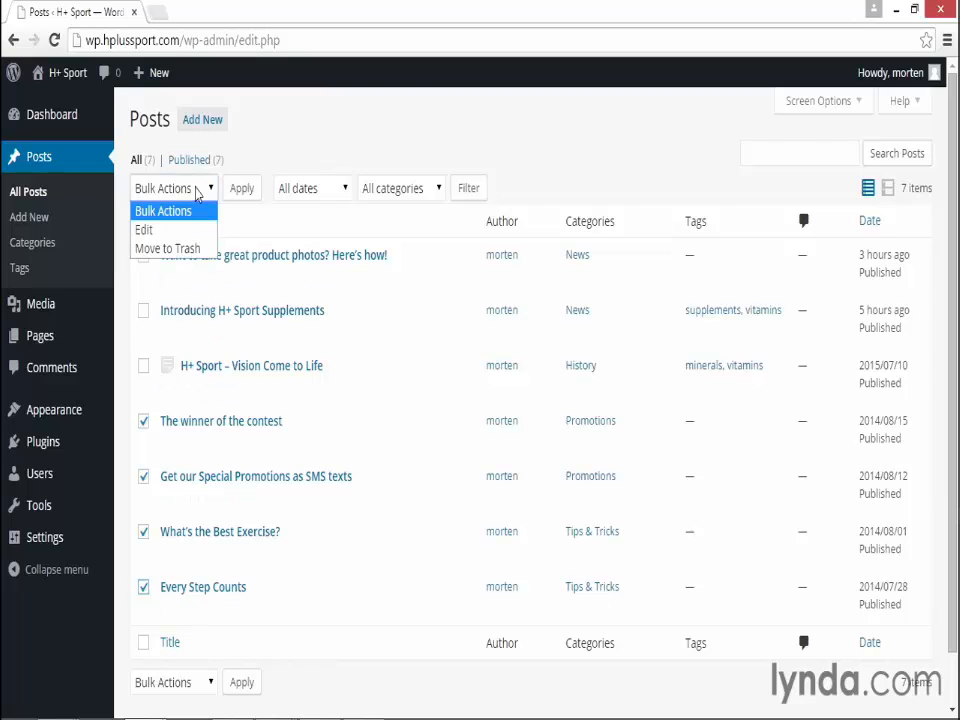
left_click(144, 230)
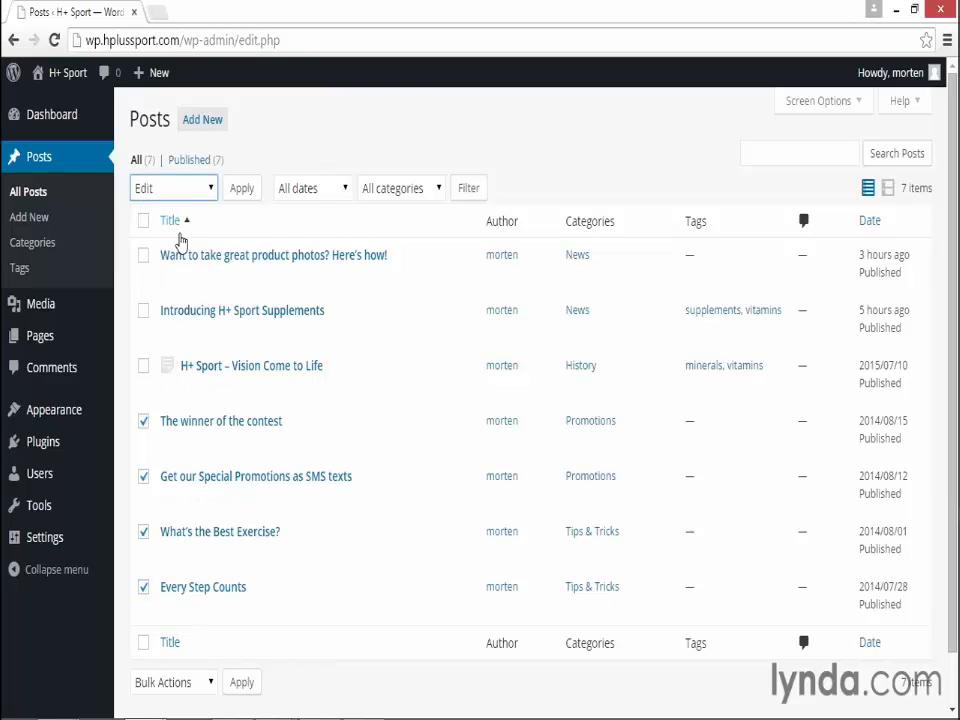
left_click(243, 193)
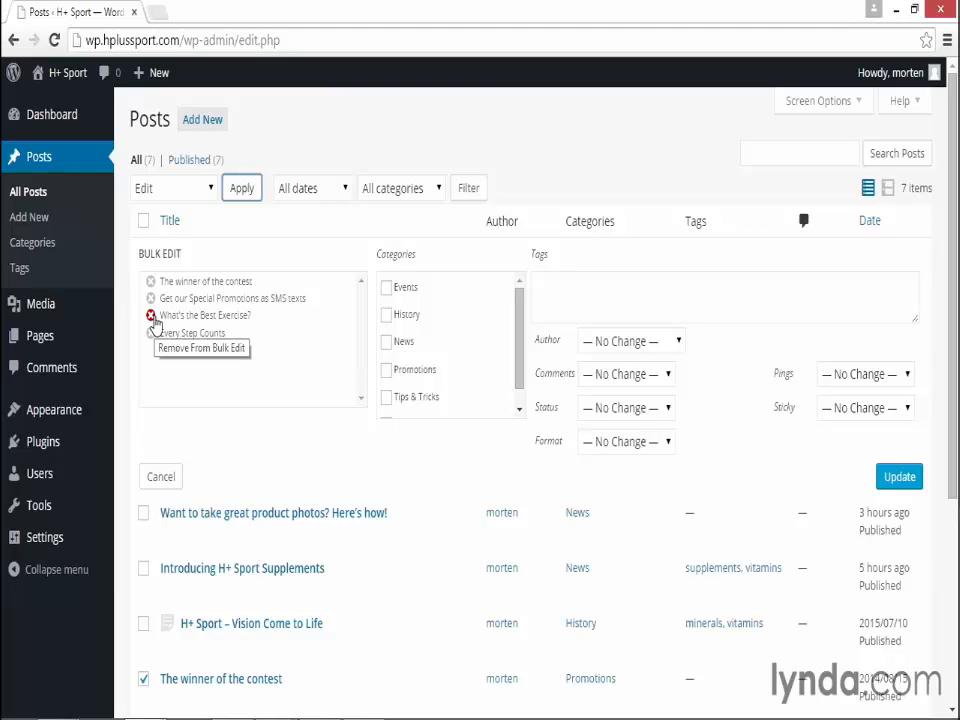
Step: Reassign the four bulk-edited posts to the first author in the list of available authors and update them
scroll(527, 346, "down", 1)
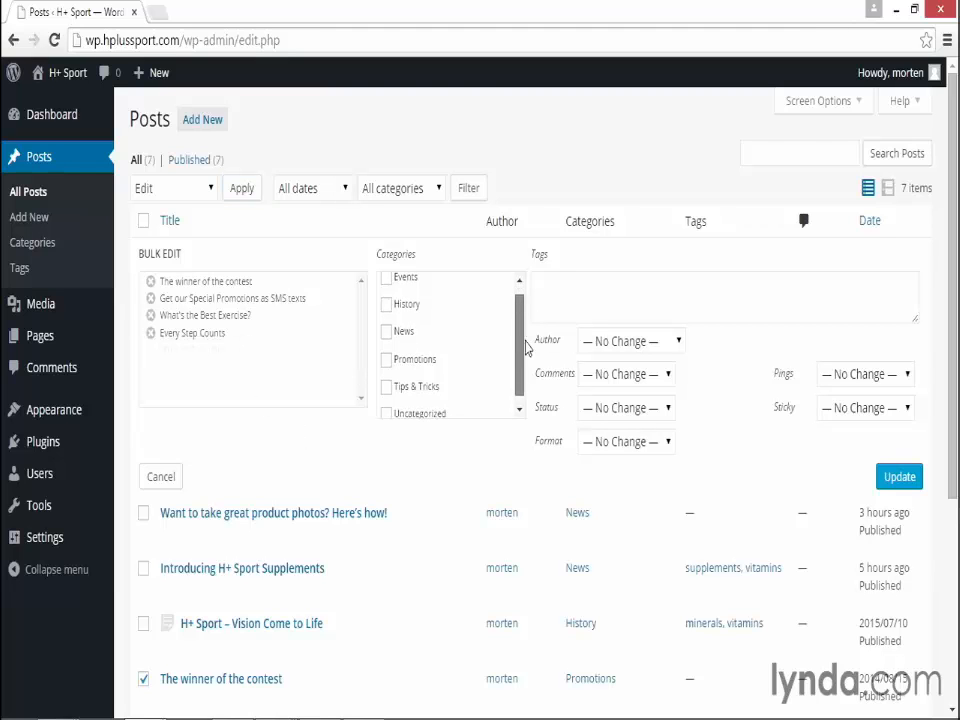
left_click_drag(525, 341, 525, 352)
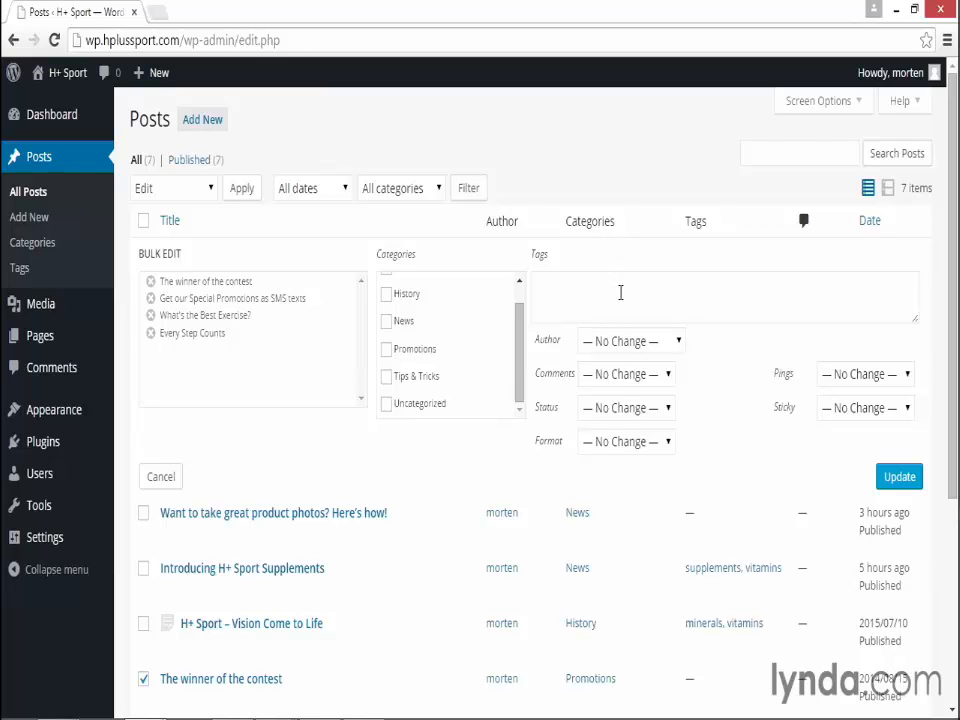
left_click(643, 343)
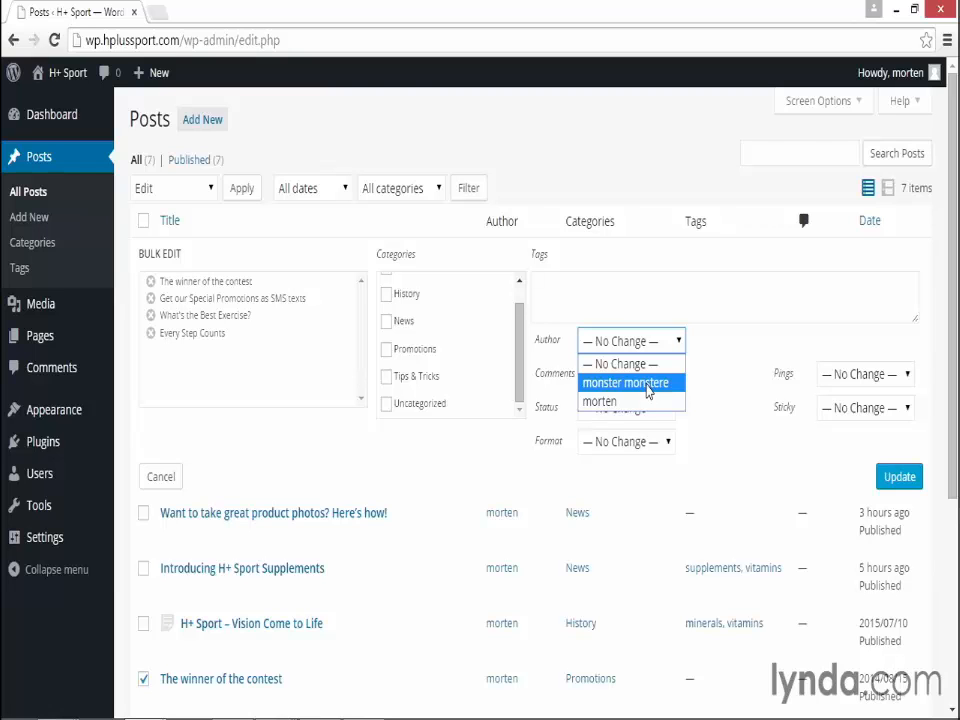
left_click(647, 386)
left_click(628, 374)
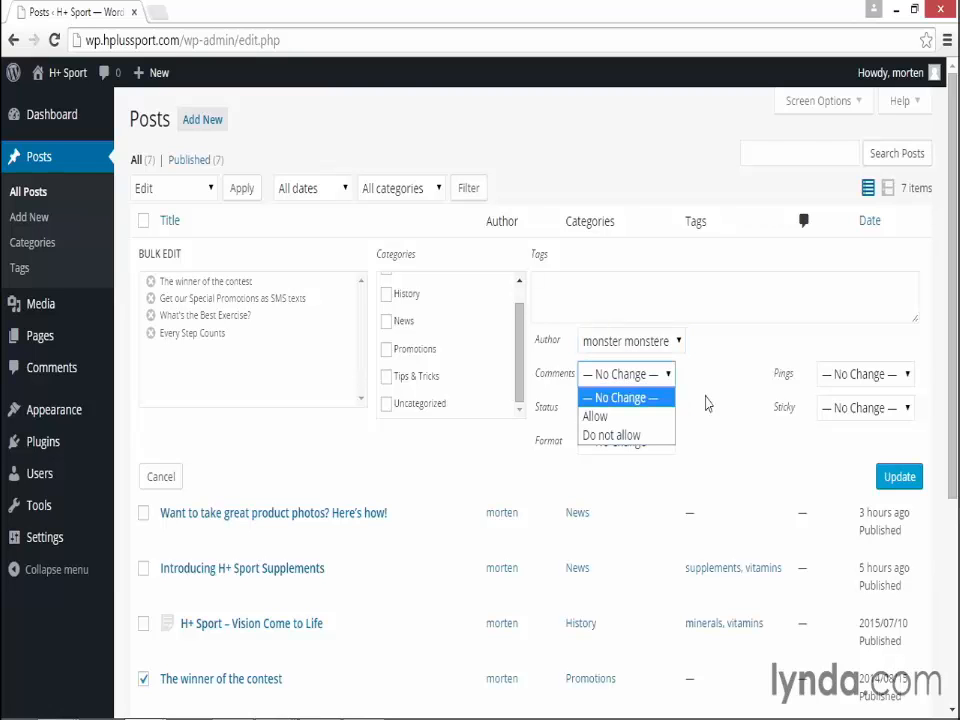
left_click(671, 416)
left_click(652, 412)
left_click(699, 420)
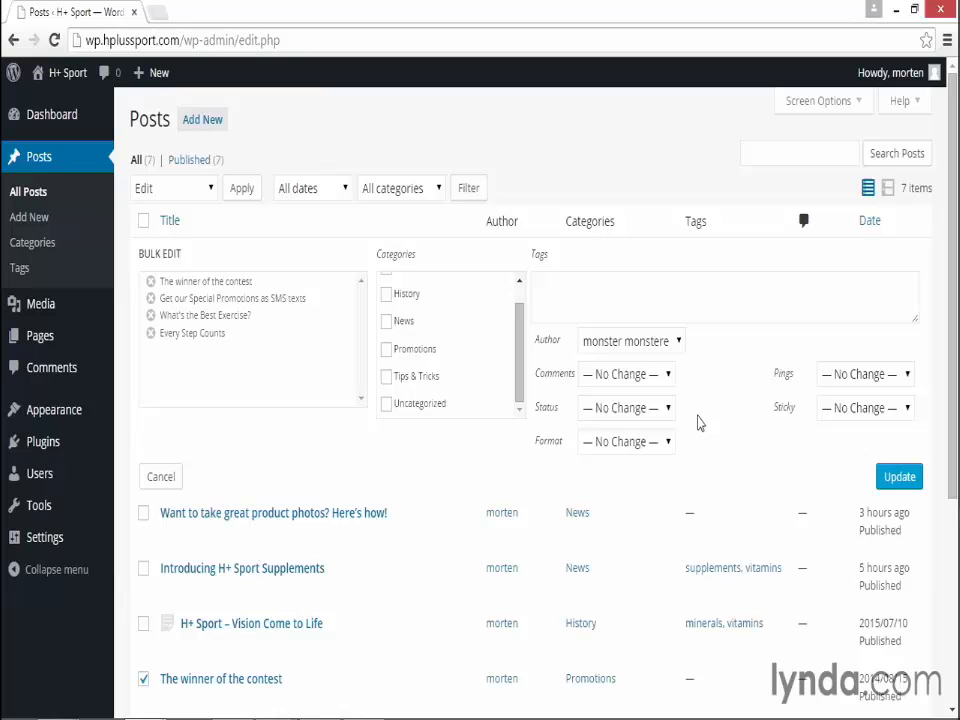
left_click(654, 449)
left_click(758, 430)
left_click(899, 477)
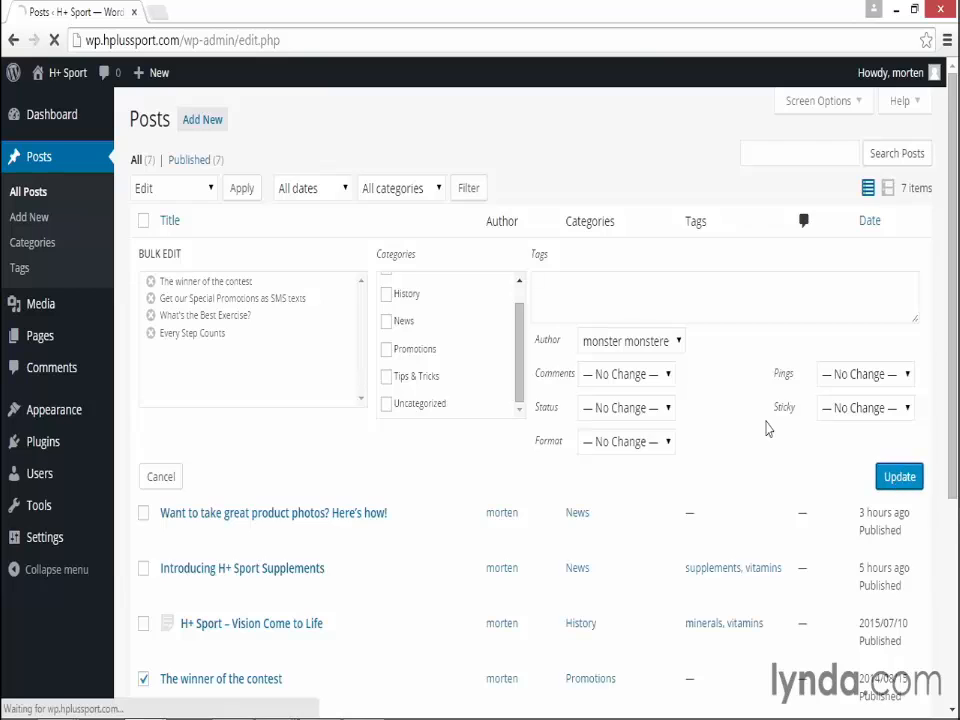
Step: Open the four still-selected posts for bulk editing again
scroll(767, 428, "down", 2)
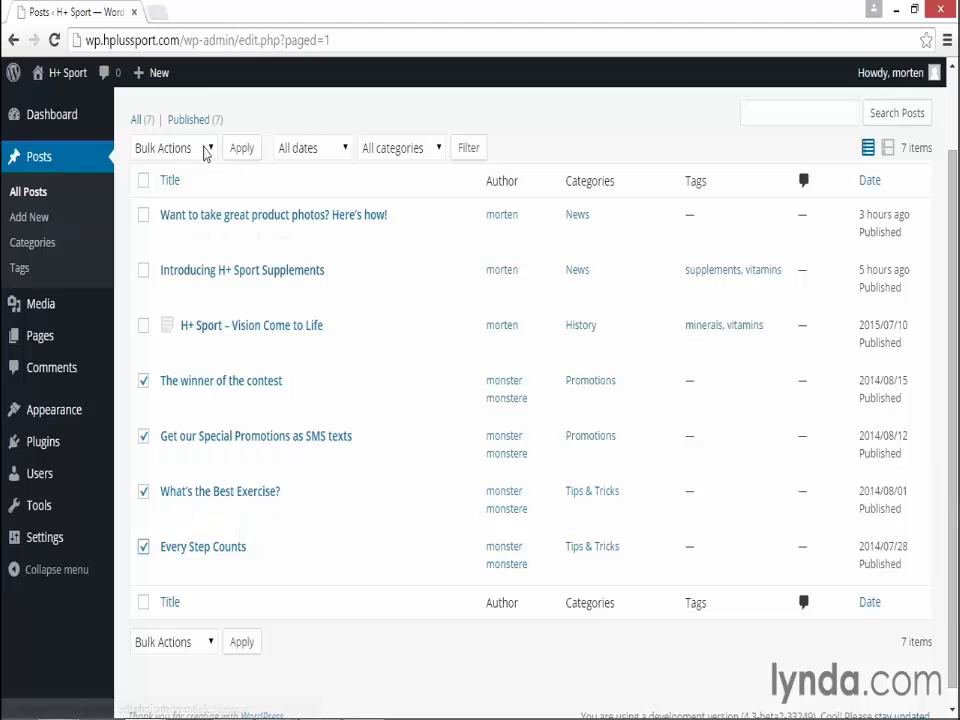
left_click(205, 148)
left_click(180, 186)
left_click(240, 148)
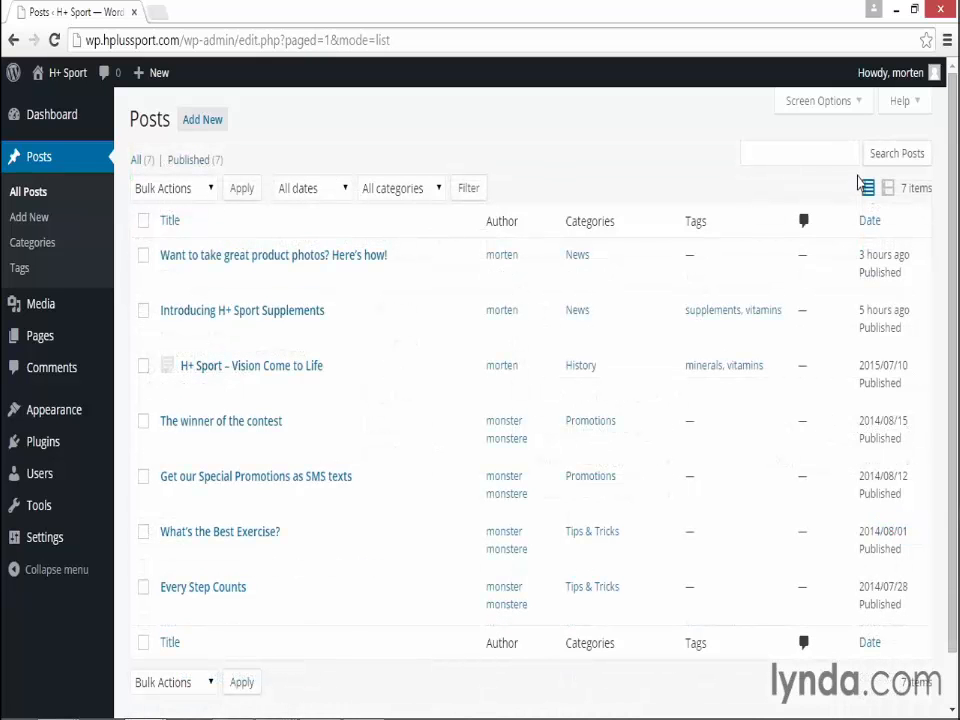
Step: Activate the search field for the posts list
left_click(761, 152)
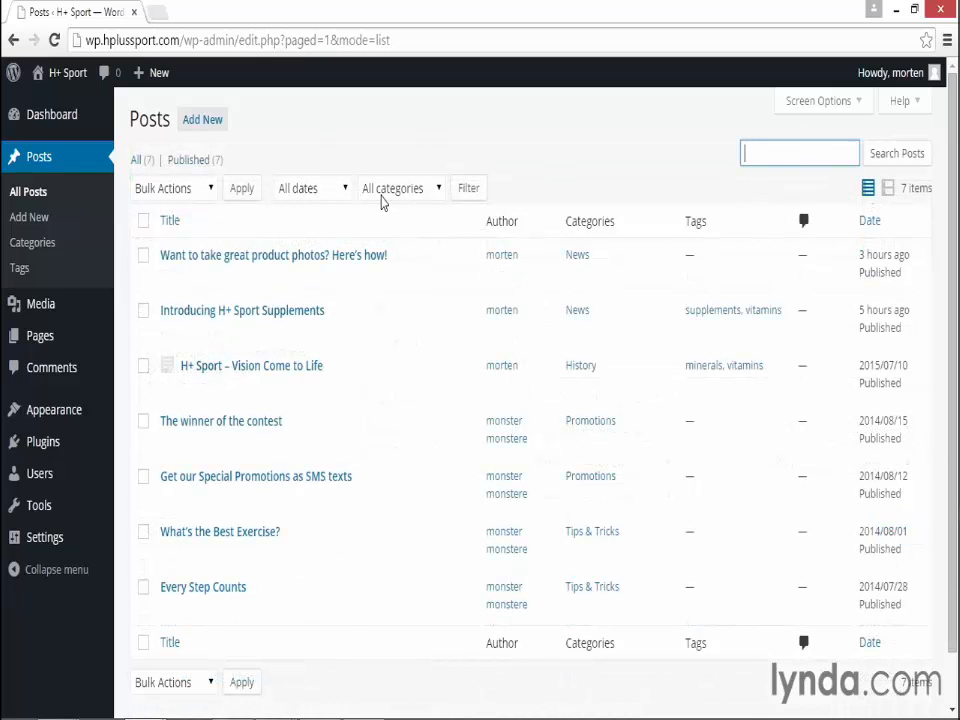